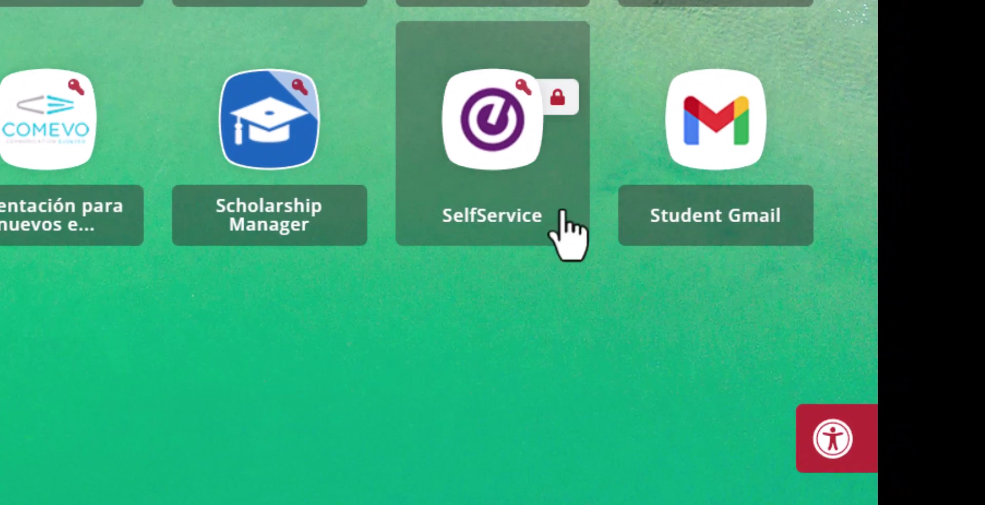
Open the degree plan and schedule from Student Planning in SelfService and switch the schedule to the Summer 2024 Term.
left_click(488, 195)
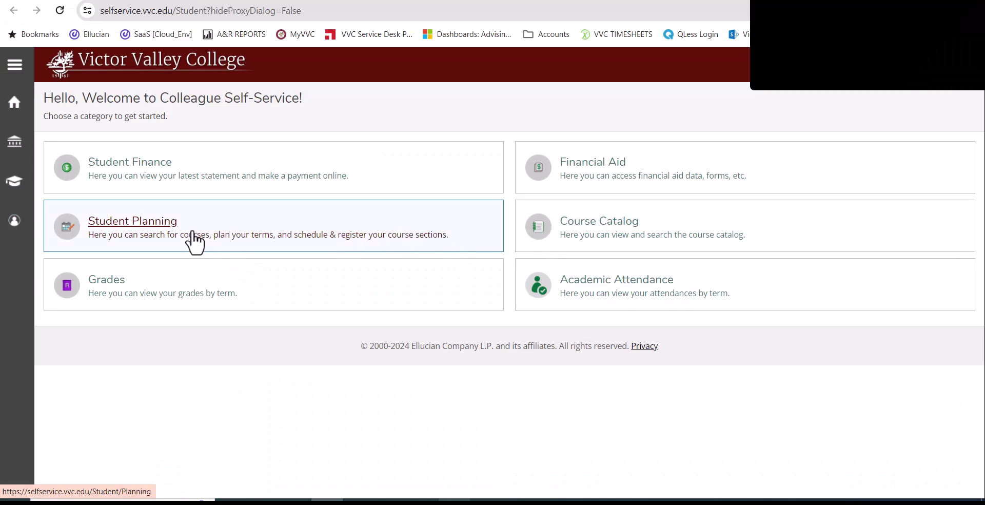
left_click(139, 237)
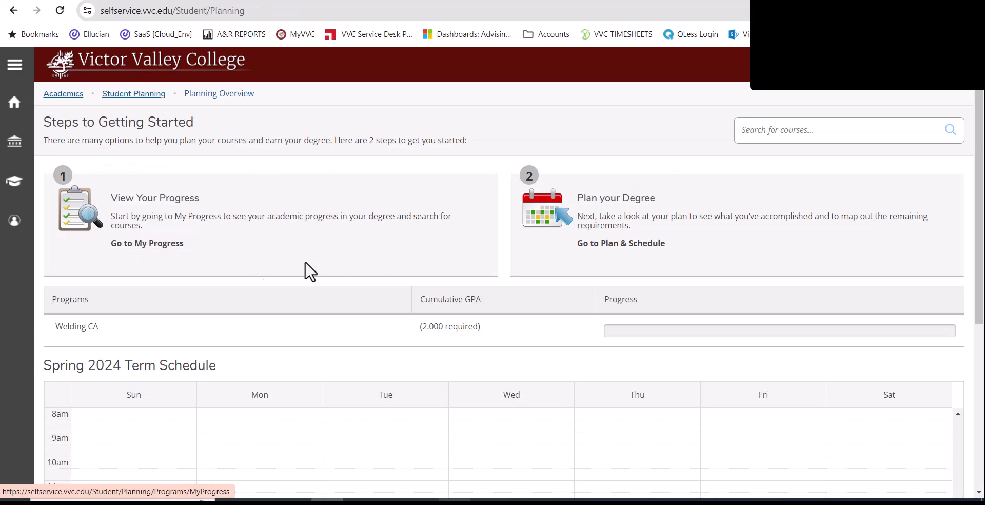
left_click(613, 244)
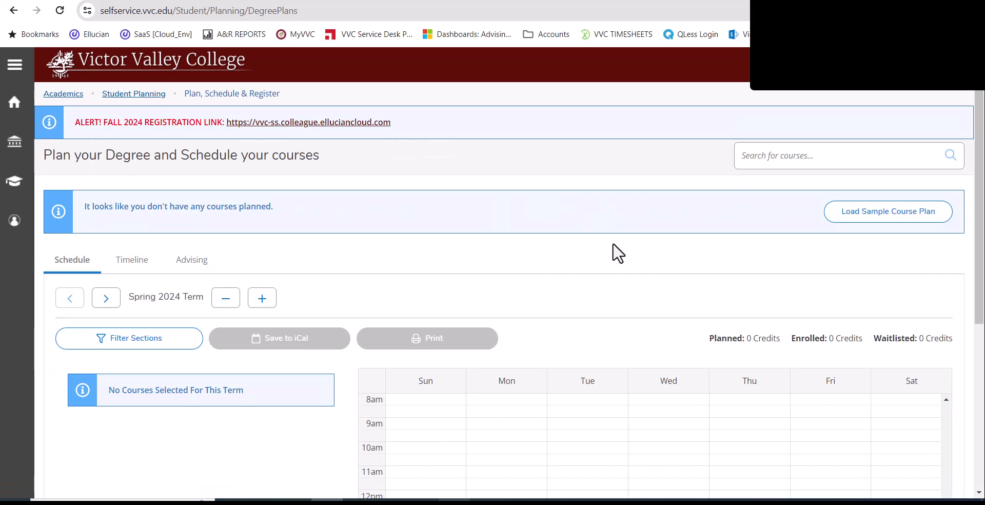
left_click(106, 298)
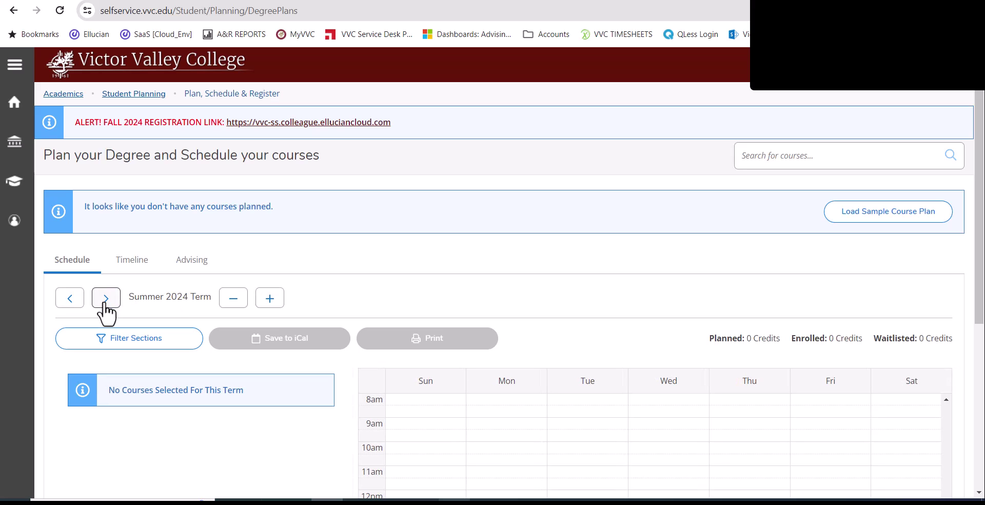
left_click(269, 299)
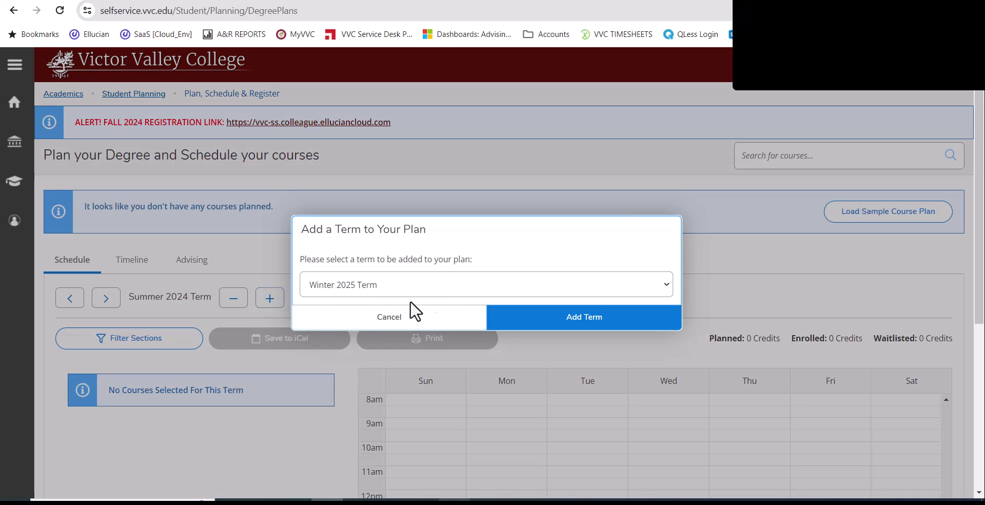
left_click(411, 319)
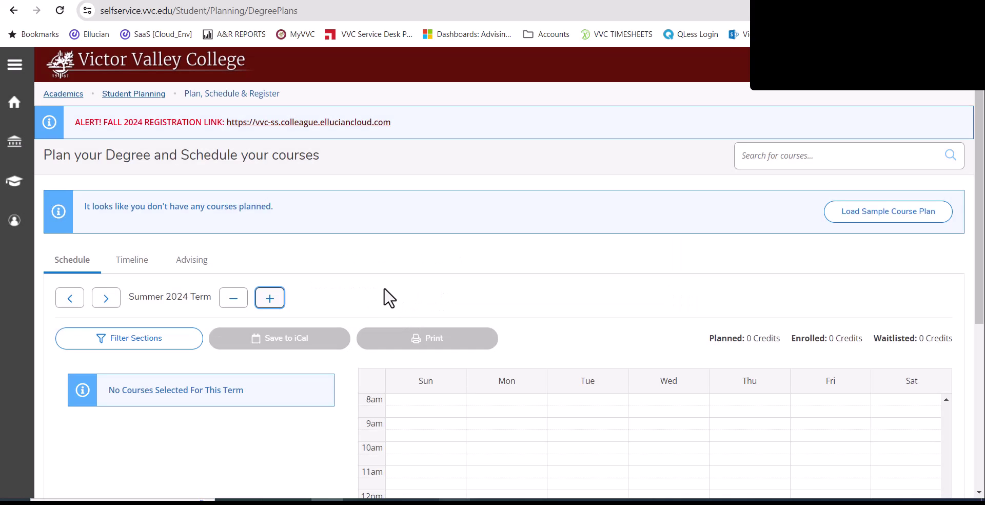
Search for the course ETH-101 and filter the results to the Summer 2024 Term.
left_click(809, 158)
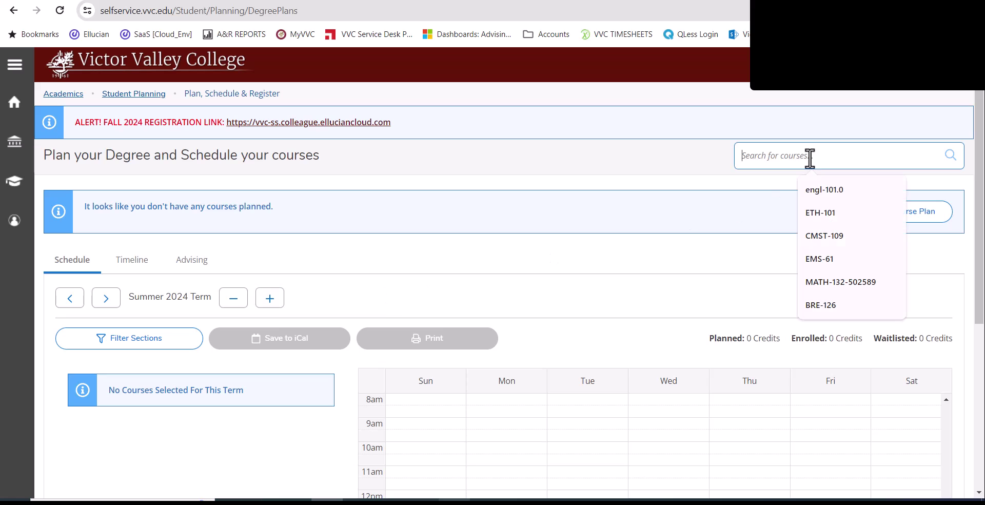
key("Down")
key("Down")
key("Return")
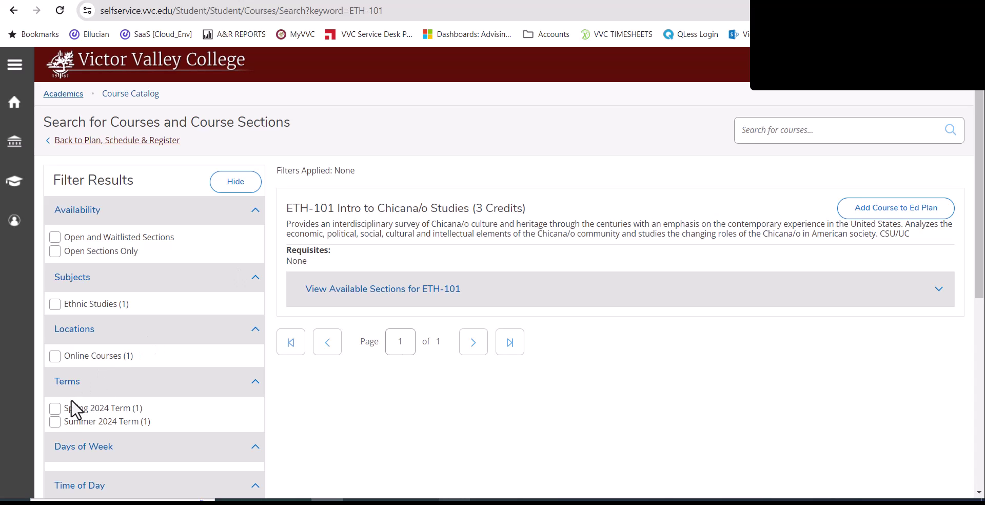
left_click(54, 423)
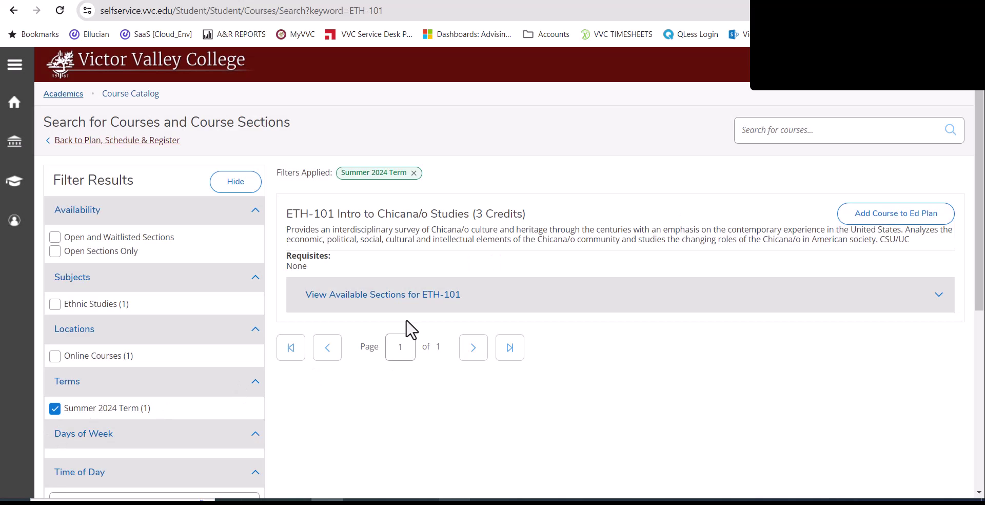
Browse the available ETH-101 sections and add section ETH-101-50345 to the schedule.
left_click(376, 297)
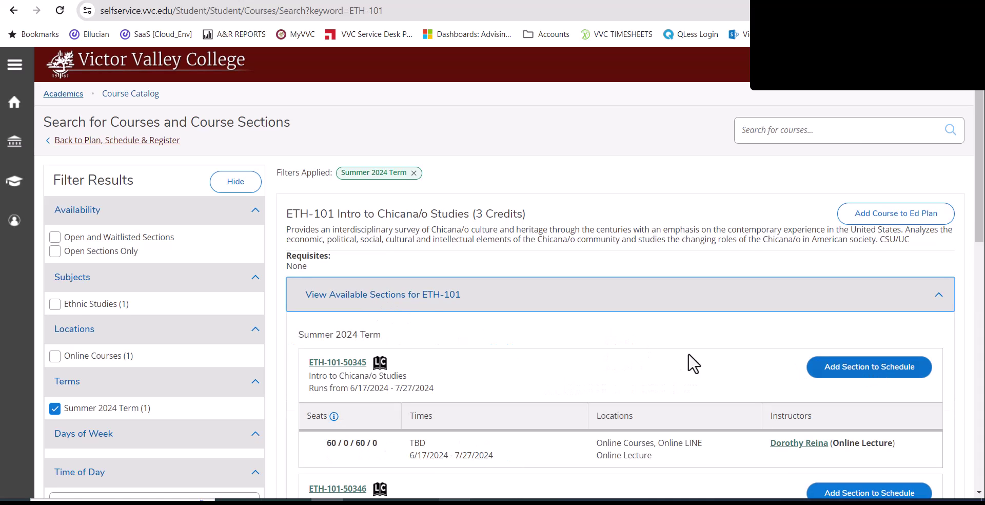
scroll(678, 359, "down", 5)
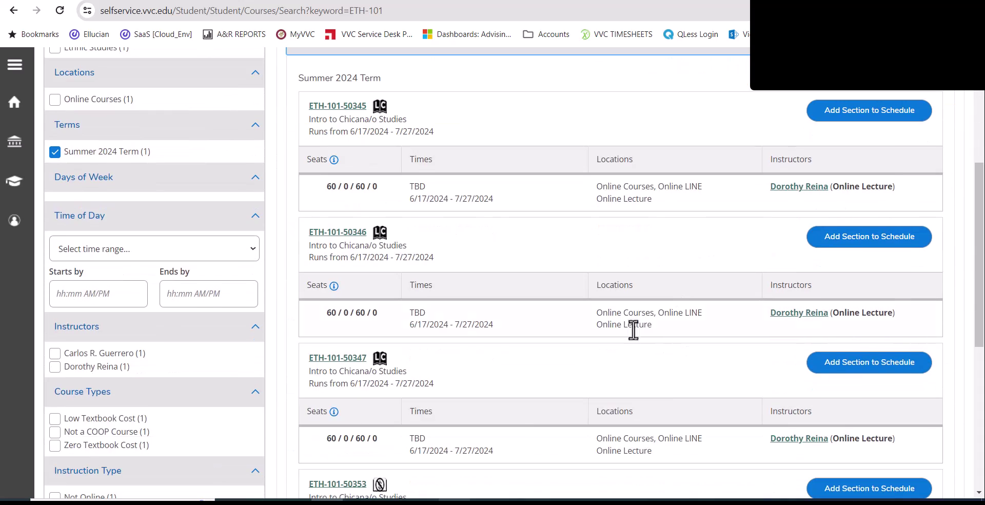
scroll(632, 330, "down", 2)
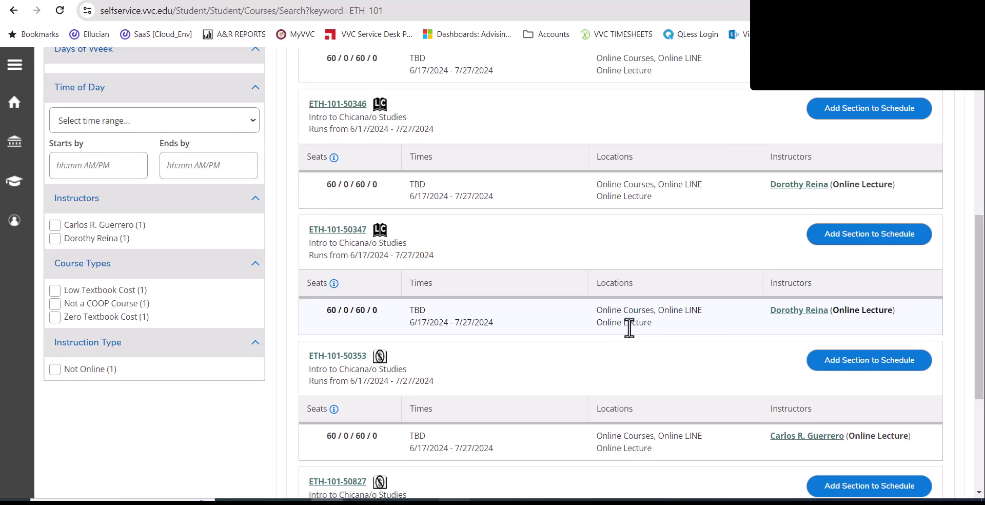
scroll(630, 328, "up", 10)
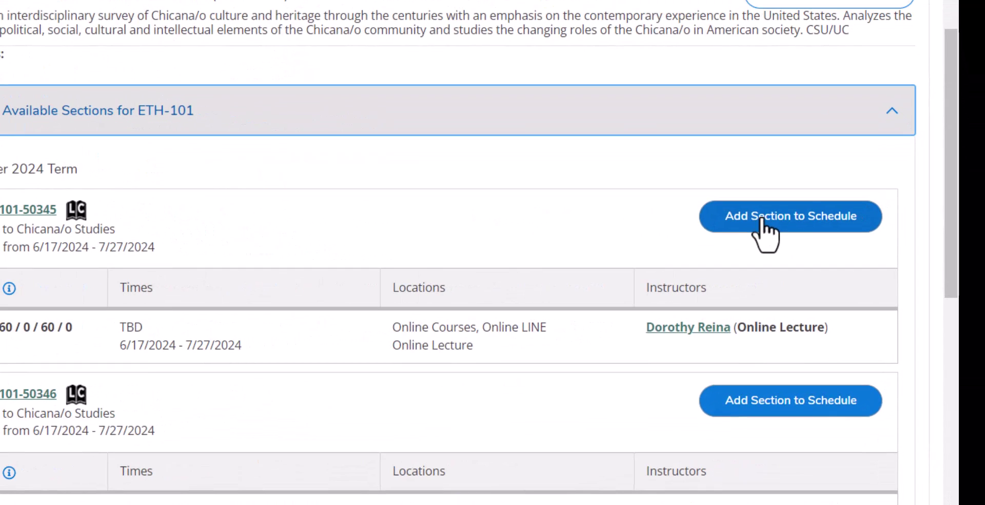
left_click(762, 219)
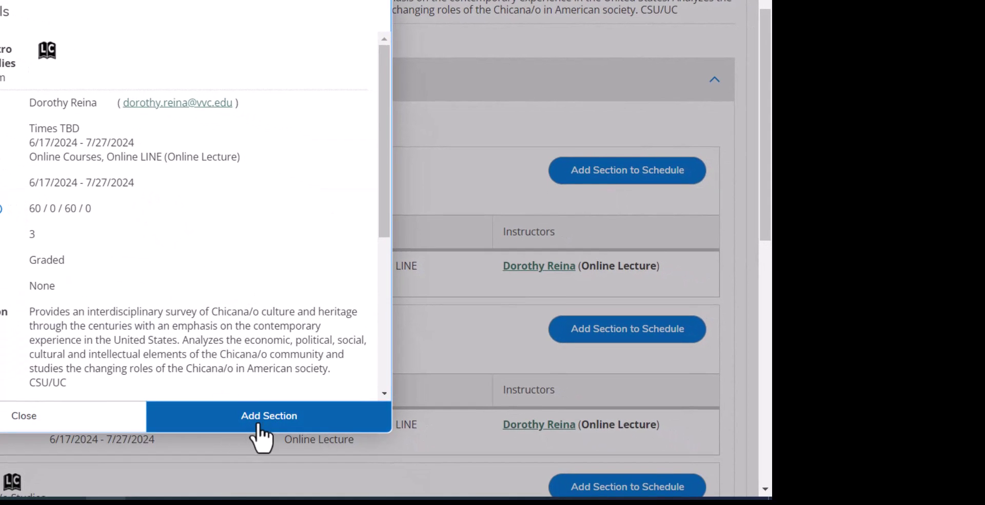
left_click(258, 424)
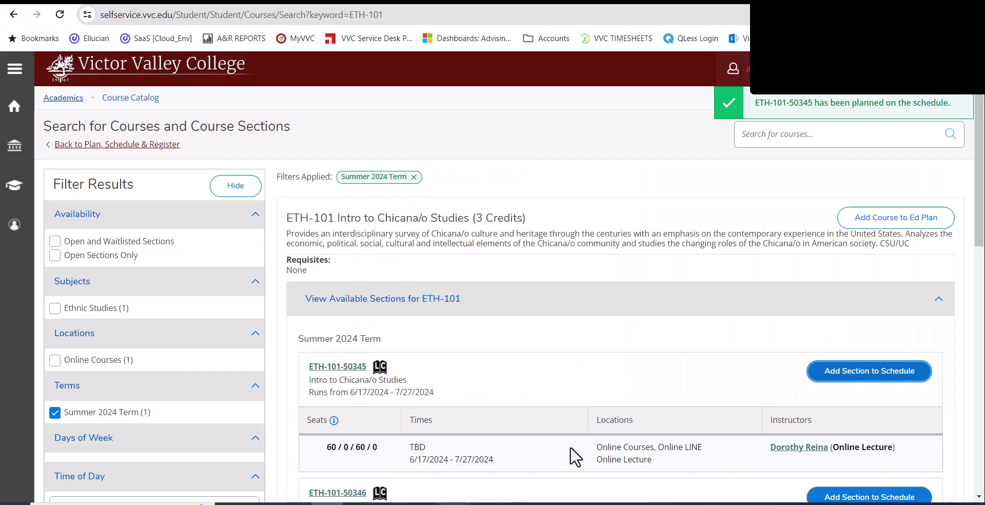
Return to the plan and review the planned ETH-101 section in the Summer 2024 Term schedule.
left_click(98, 148)
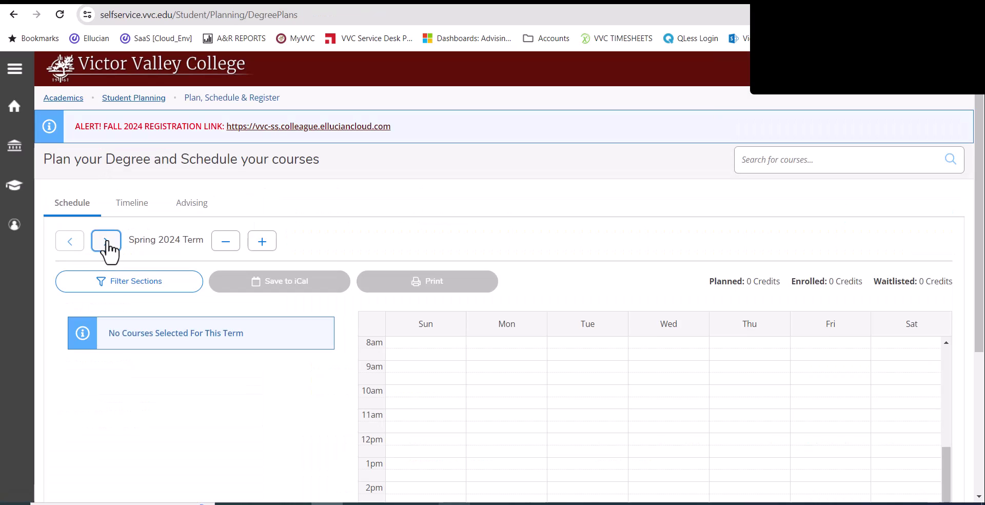
left_click(106, 241)
scroll(145, 330, "down", 4)
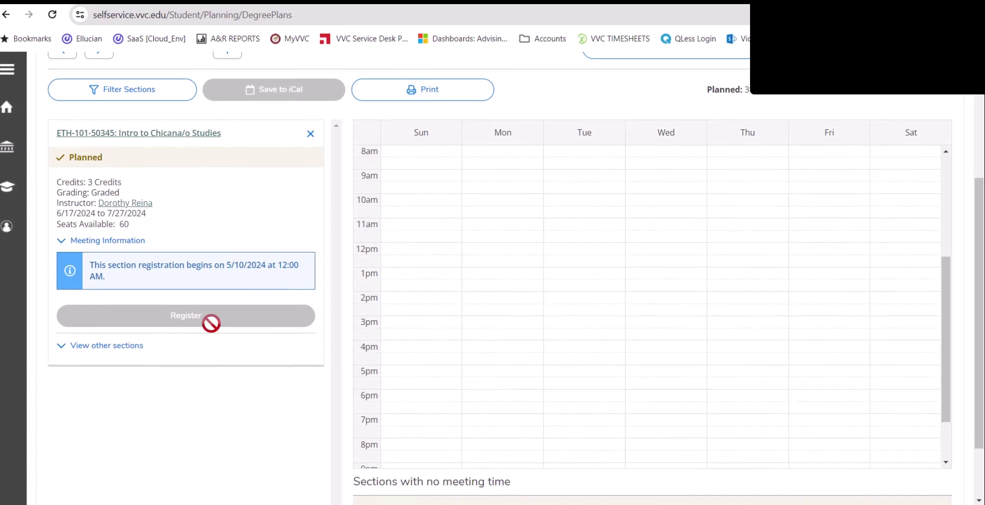
scroll(210, 322, "up", 4)
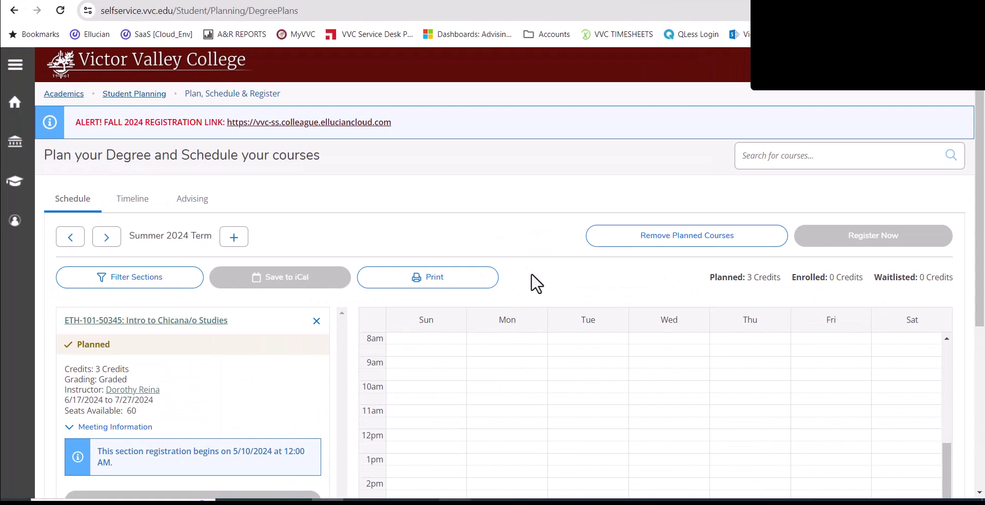
Review the planned terms in the timeline and the advising notes area, then return to the schedule view.
left_click(131, 203)
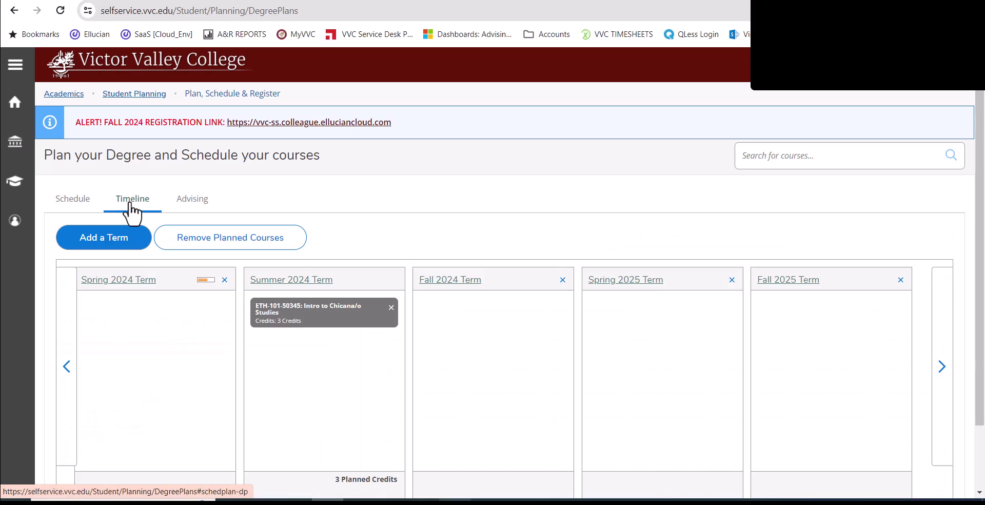
left_click(940, 370)
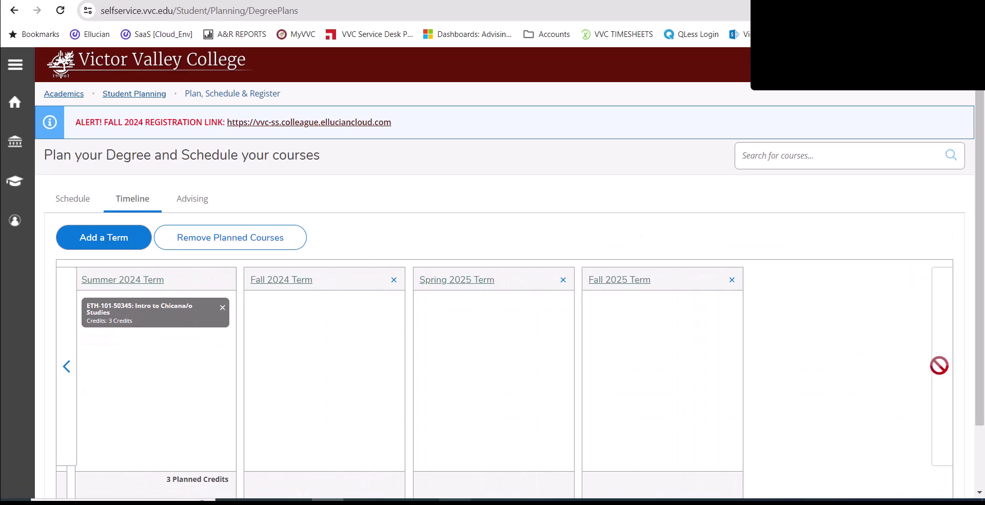
left_click(204, 208)
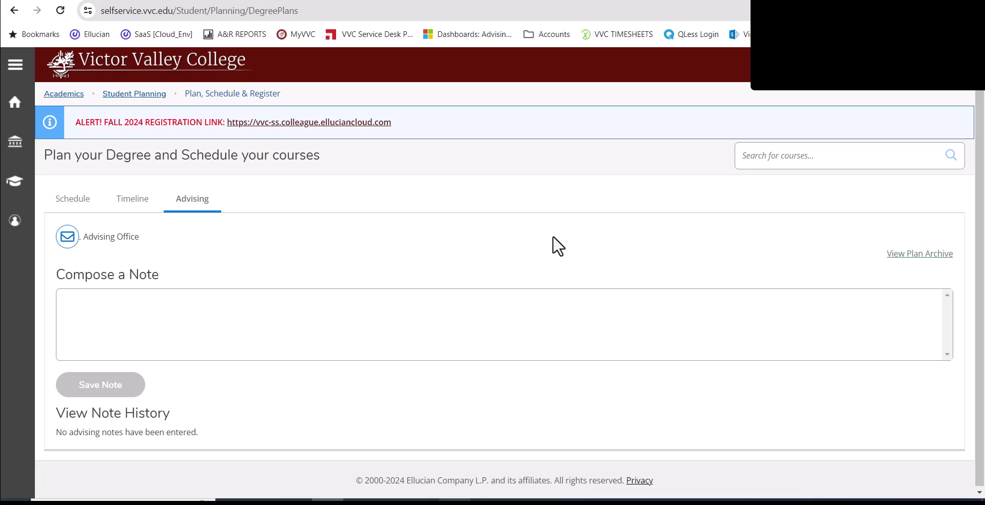
left_click(75, 205)
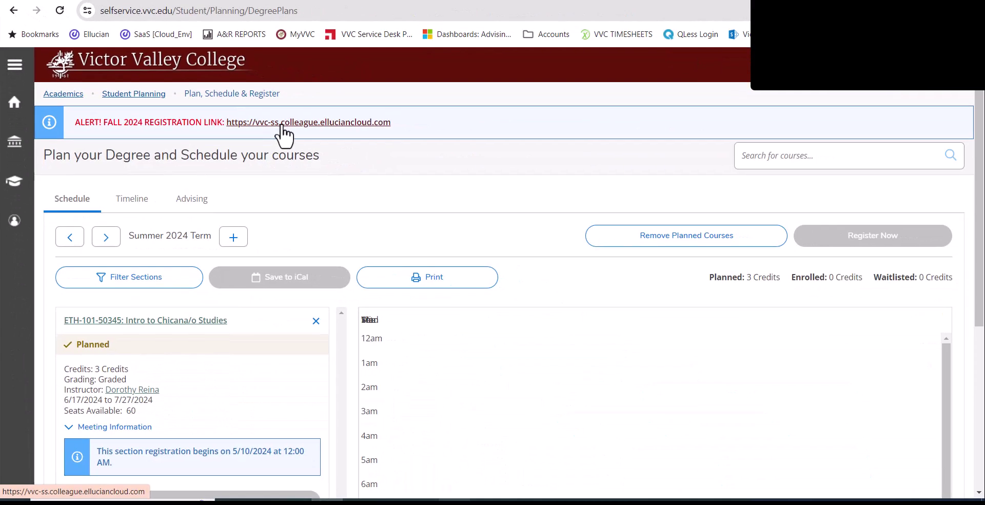
Follow the Fall 2024 registration link in the alert and skip the additional account security setup.
left_click(282, 122)
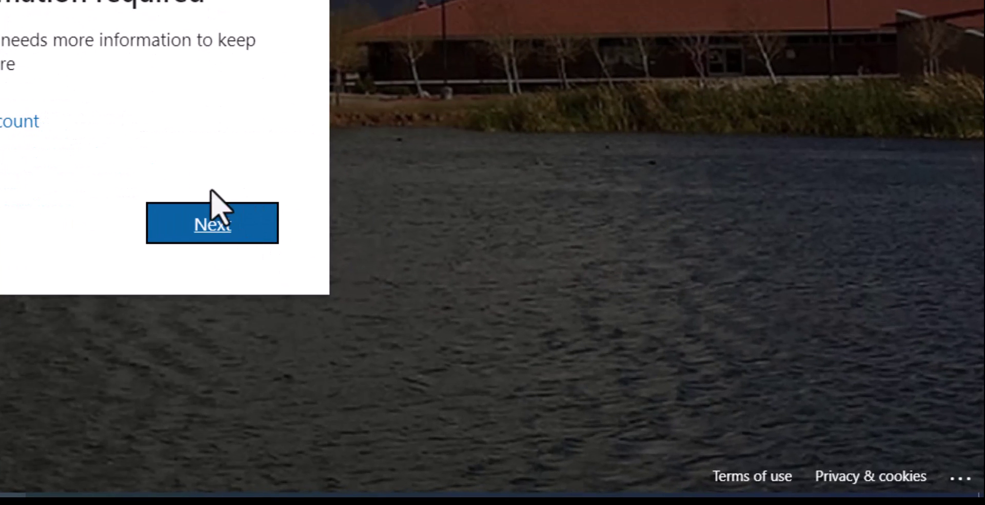
left_click(568, 351)
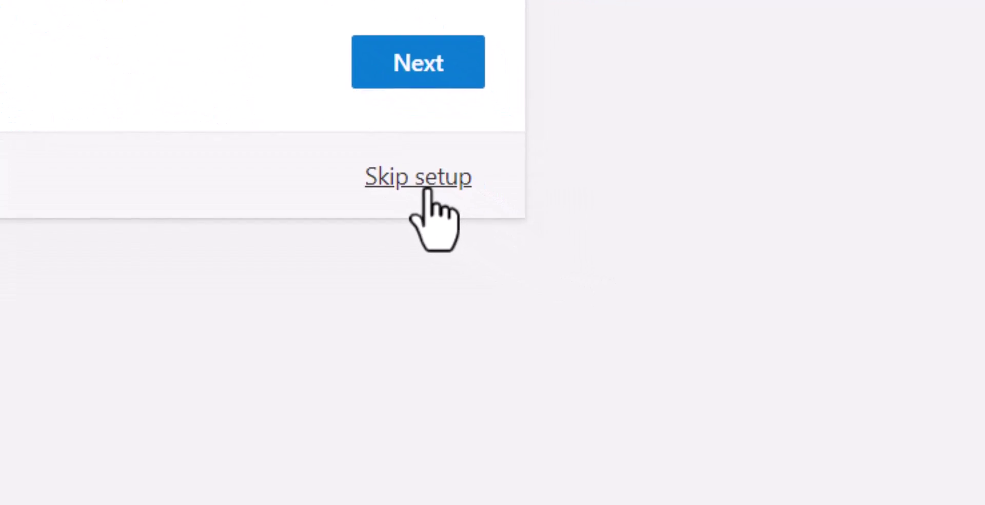
left_click(426, 188)
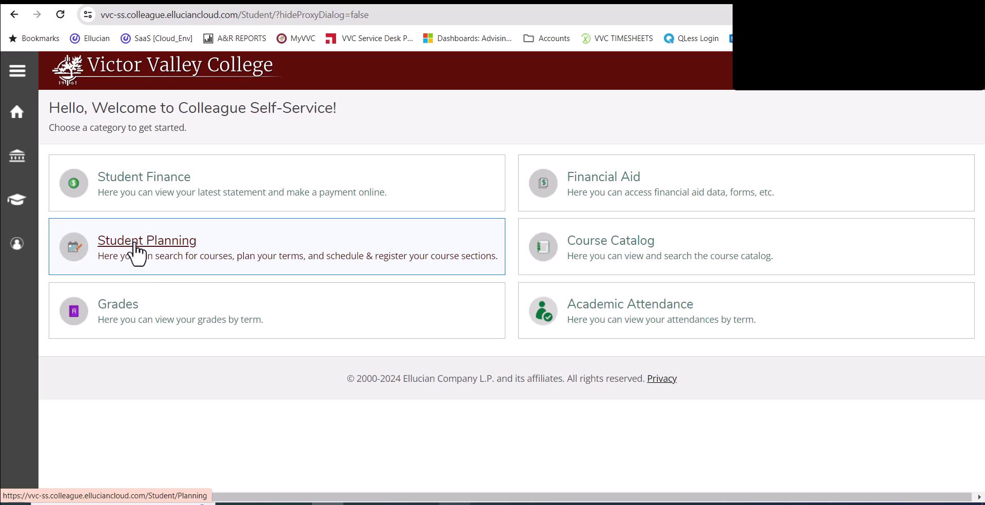
Open the plan and schedule page from Student Planning on the Fall 2024 registration site.
left_click(136, 252)
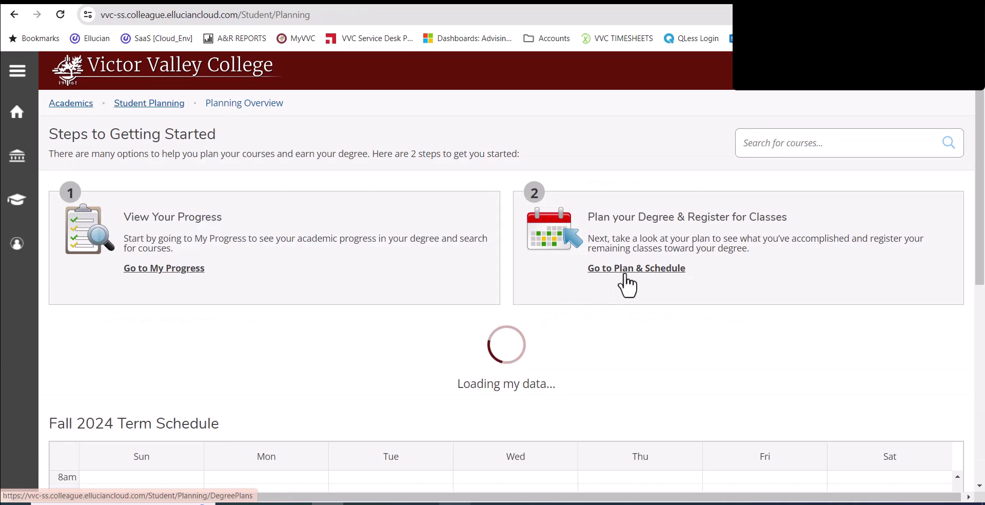
left_click(625, 276)
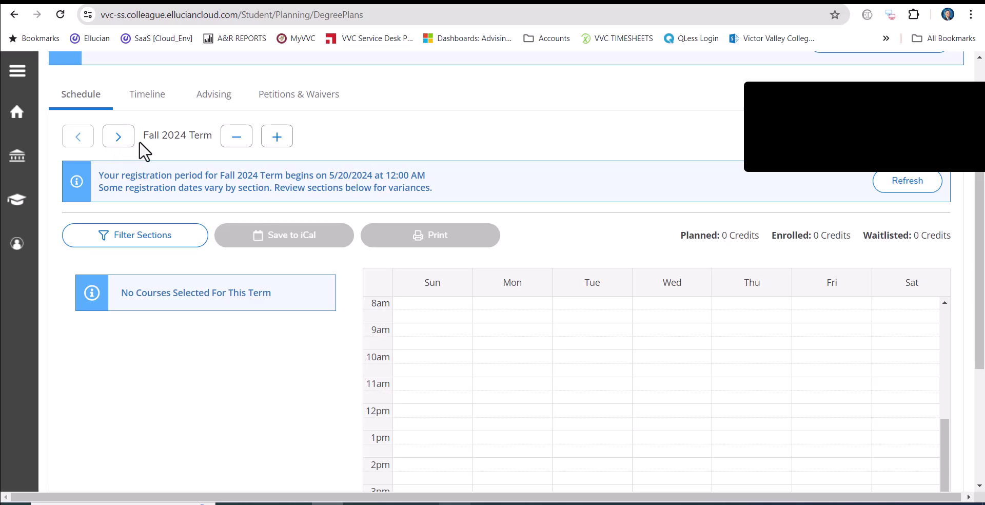
scroll(500, 175, "up", 3)
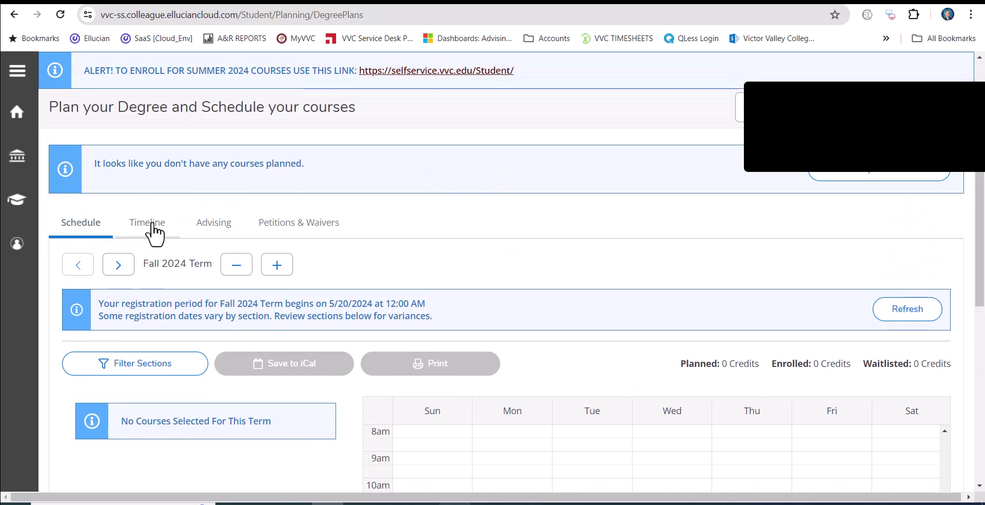
View the Fall 2024 site's term timeline, compare it with the Summer 2024 schedule page, and return to the Fall 2024 schedule.
left_click(151, 230)
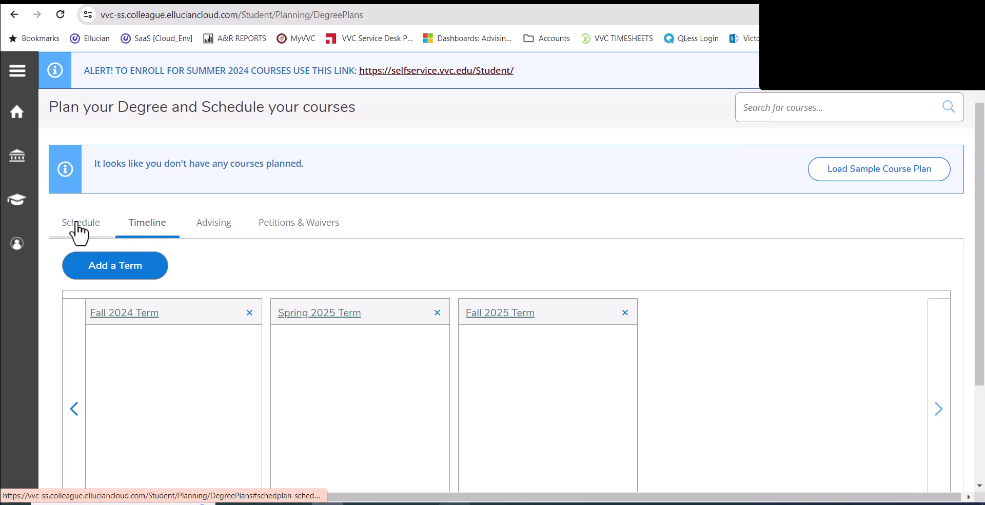
left_click(252, 2)
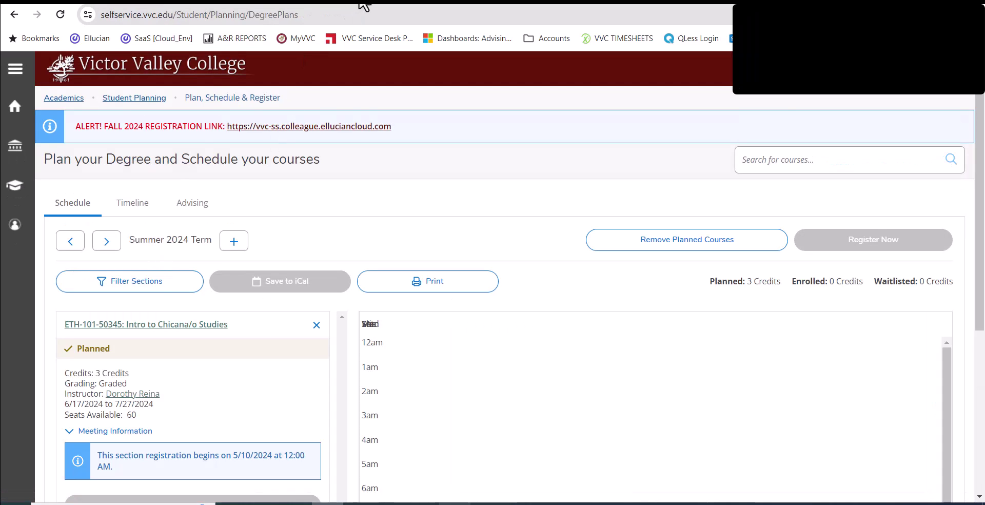
left_click(385, 3)
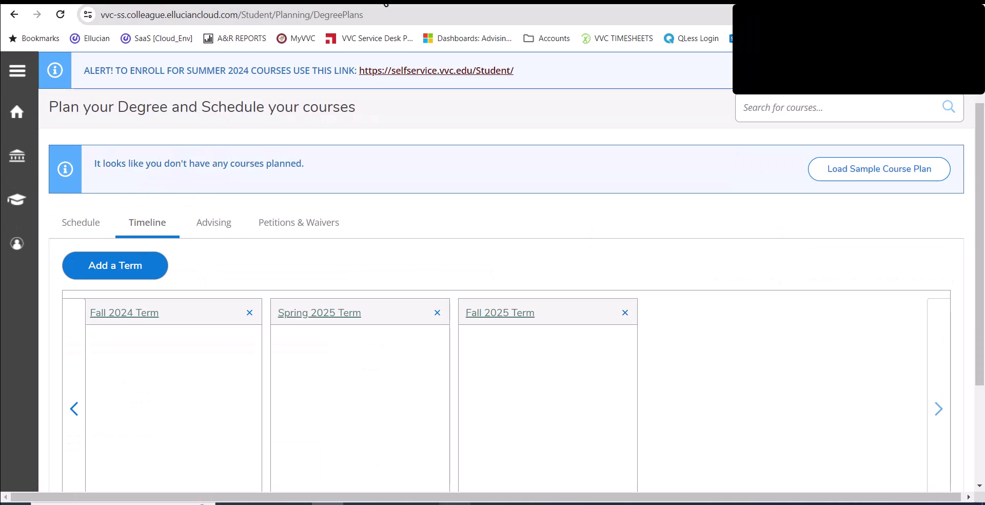
left_click(79, 227)
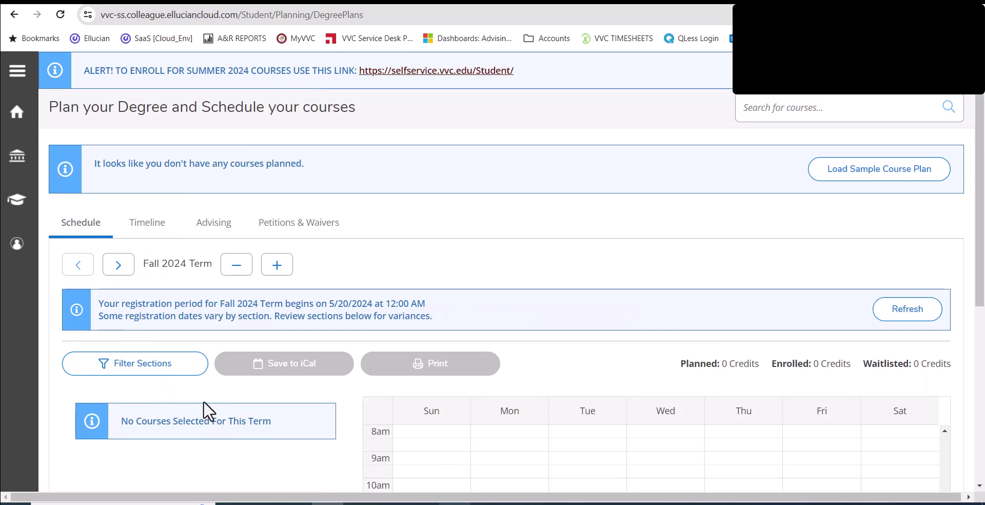
Search for the course ETH-101 on the Fall 2024 registration site.
left_click(796, 109)
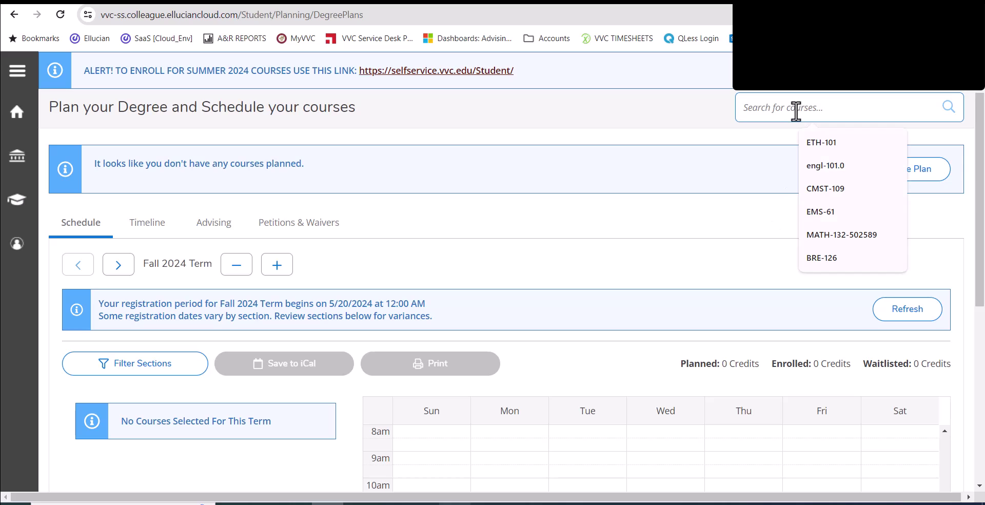
left_click(821, 144)
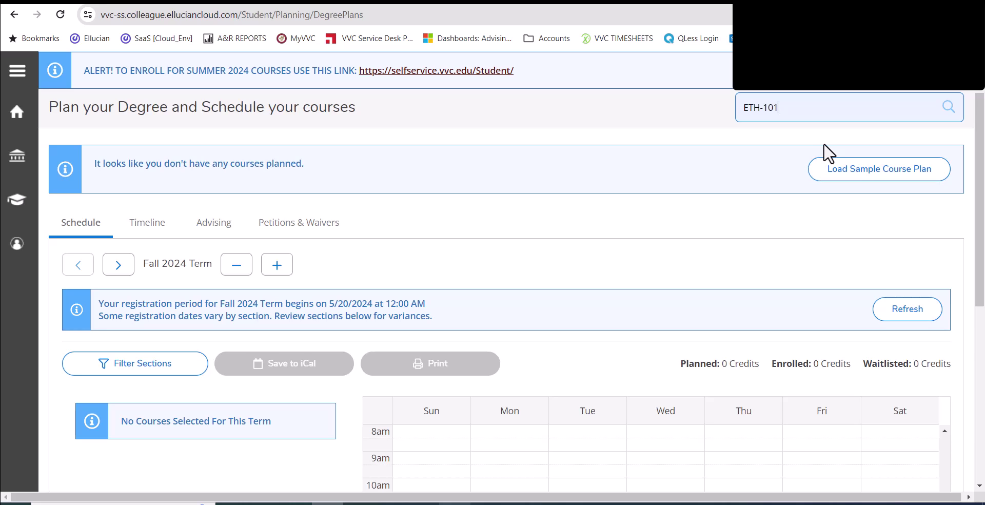
left_click(947, 109)
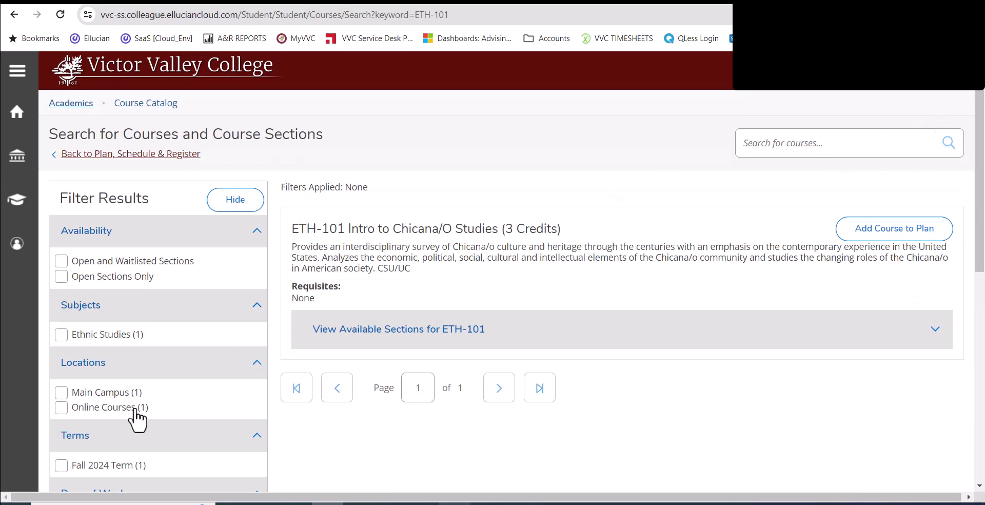
Filter the ETH-101 results to the Fall 2024 Term and expand the course's available sections.
scroll(135, 411, "down", 3)
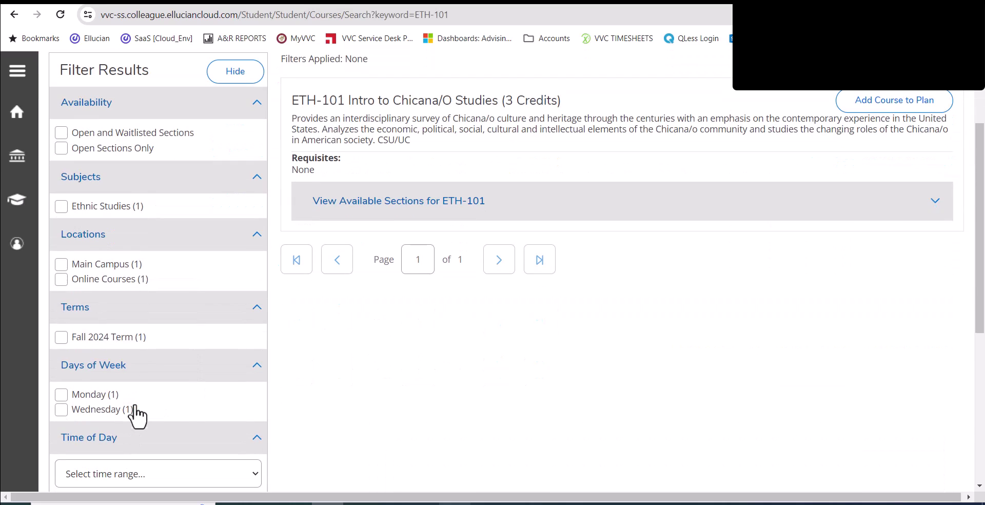
left_click(61, 338)
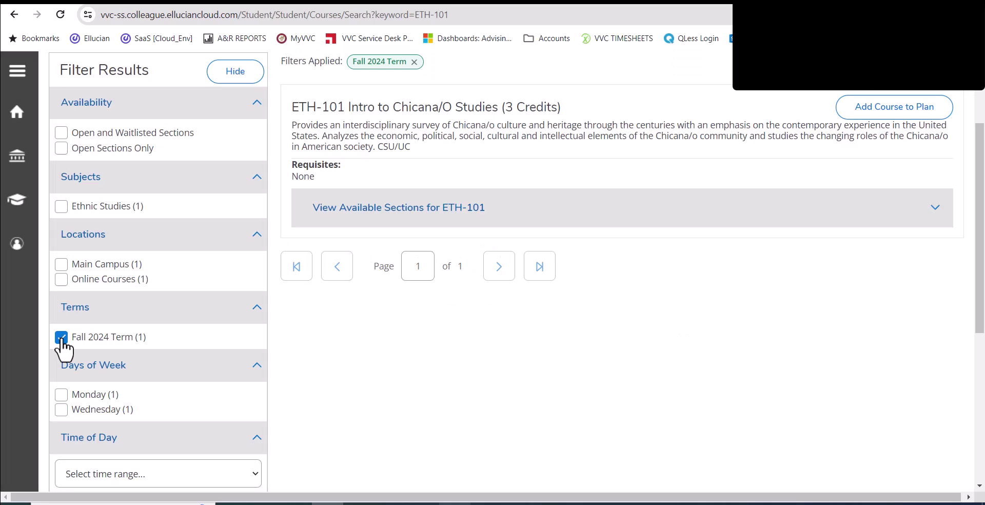
left_click(347, 208)
Add section ETH-101-70007, the Main Campus class meeting M/W 5:30 PM - 8:40 PM, to the Fall 2024 schedule with Graded grading.
scroll(346, 218, "down", 1)
scroll(351, 216, "down", 2)
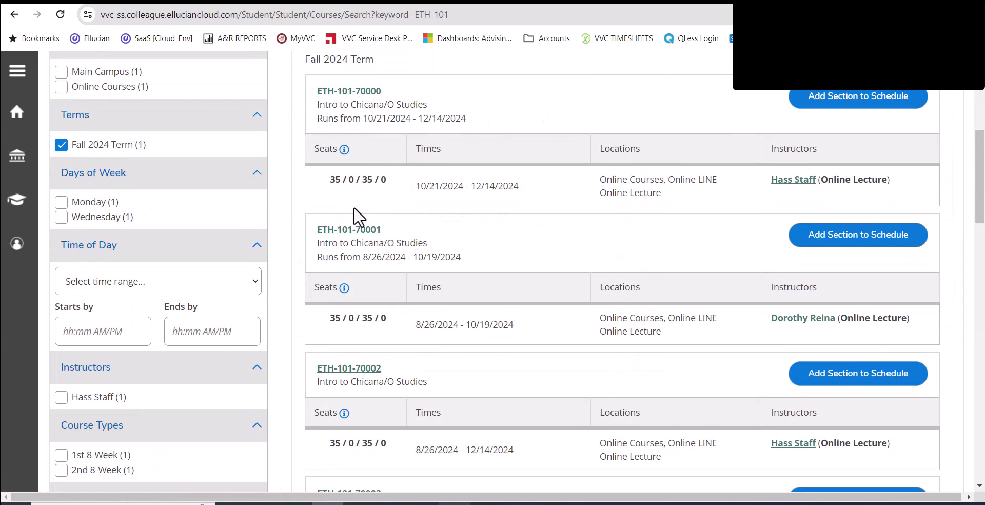
scroll(492, 240, "down", 1)
scroll(496, 240, "down", 4)
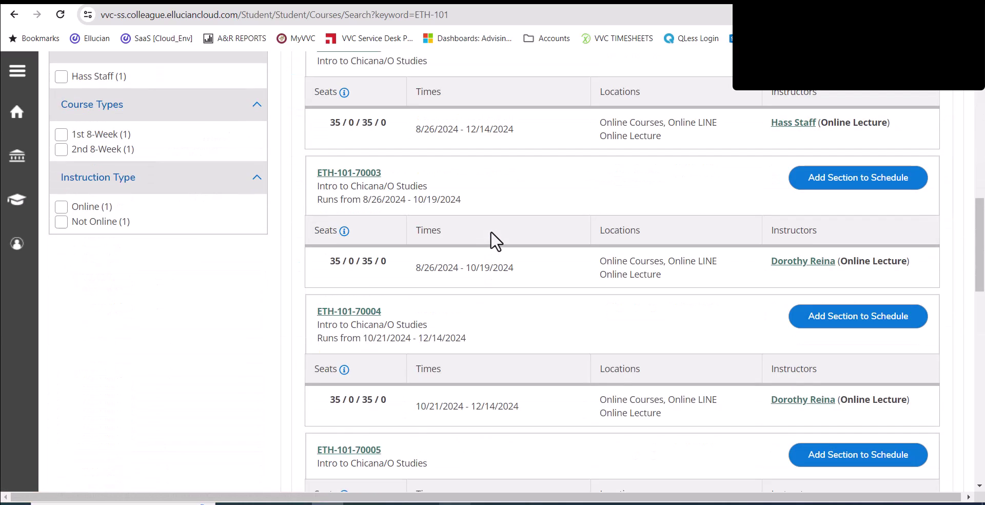
scroll(492, 233, "down", 4)
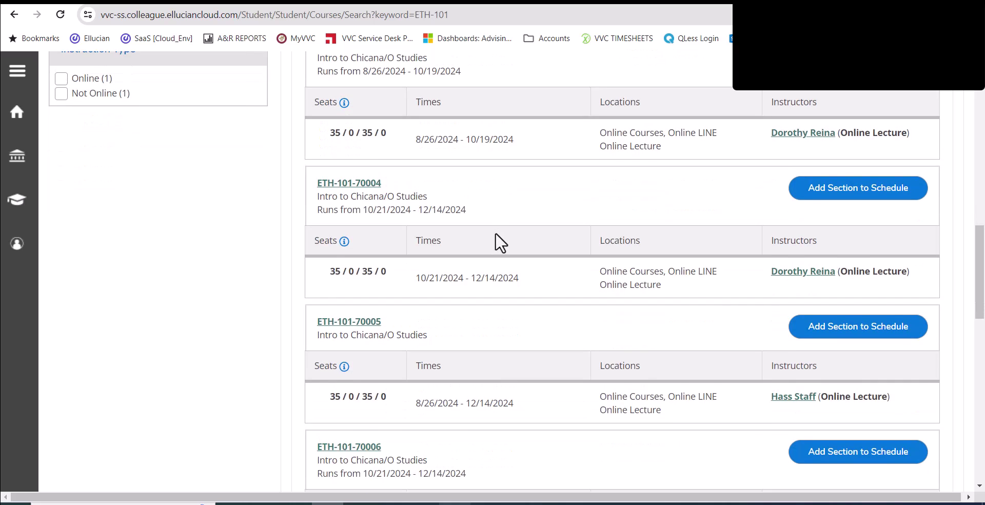
scroll(501, 250, "down", 4)
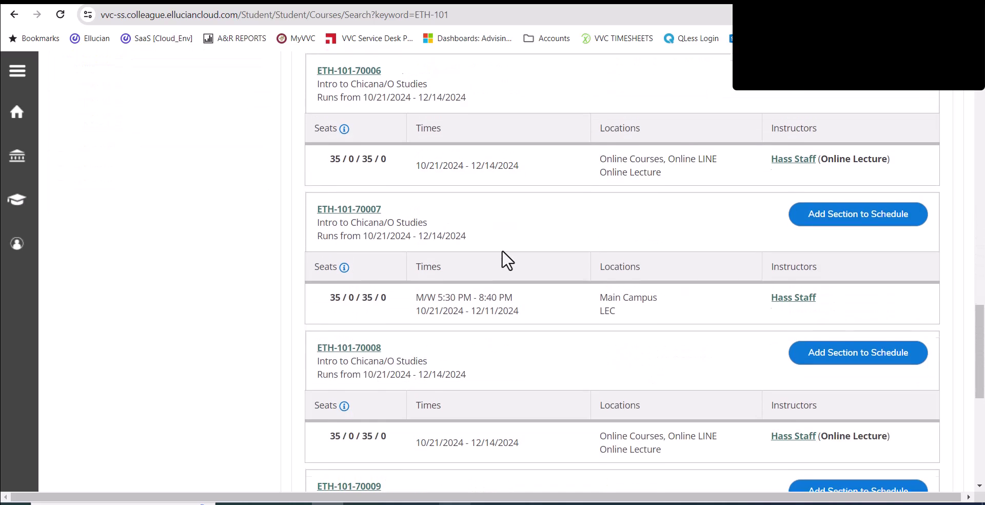
scroll(496, 285, "up", 1)
scroll(462, 267, "down", 3)
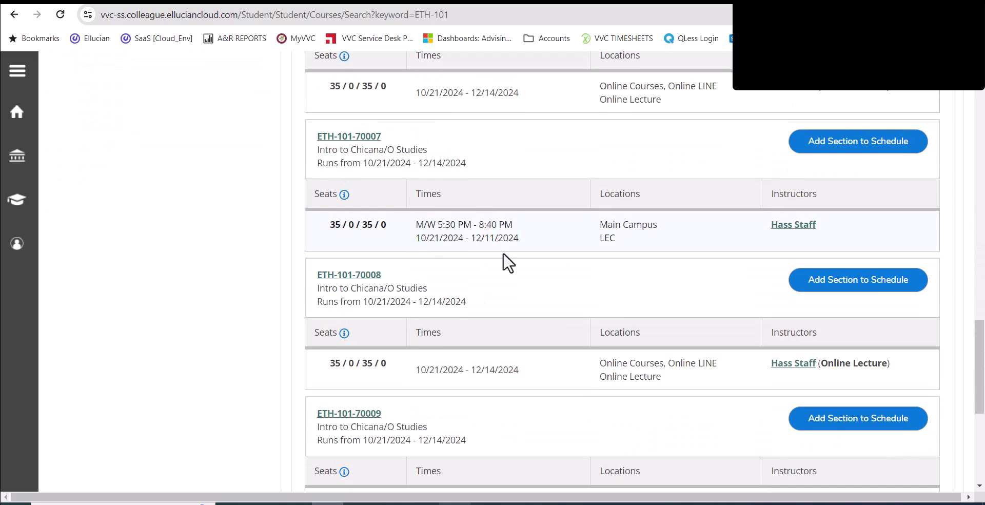
scroll(500, 262, "up", 3)
scroll(505, 241, "down", 2)
scroll(517, 280, "down", 1)
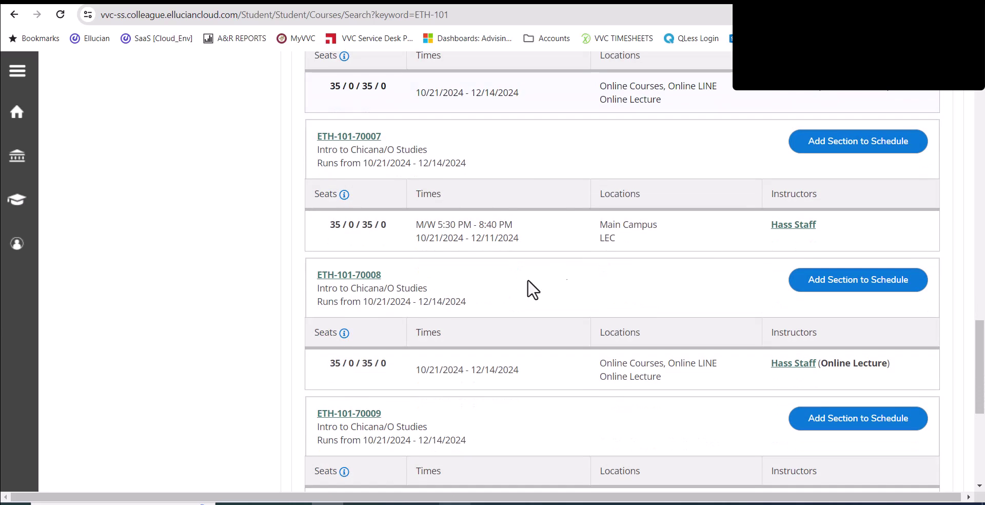
left_click(845, 282)
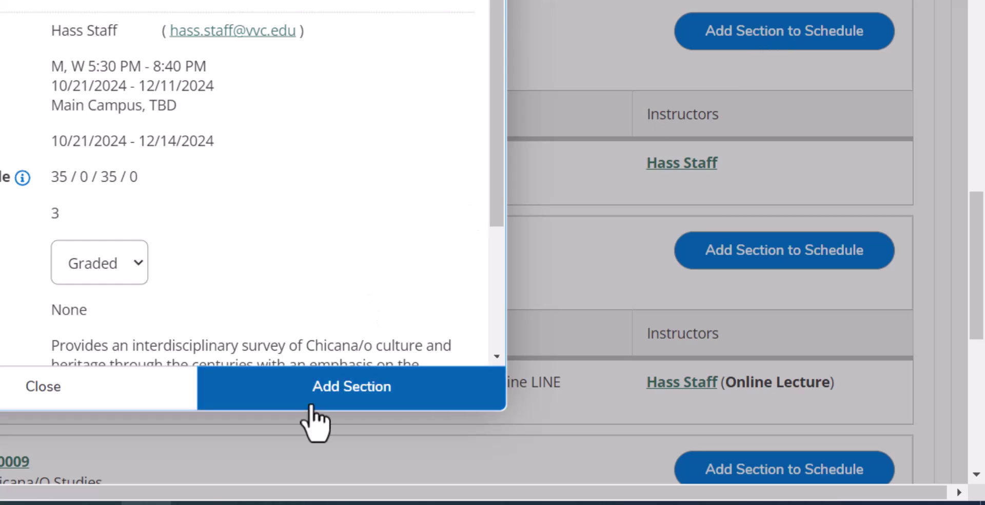
left_click(311, 406)
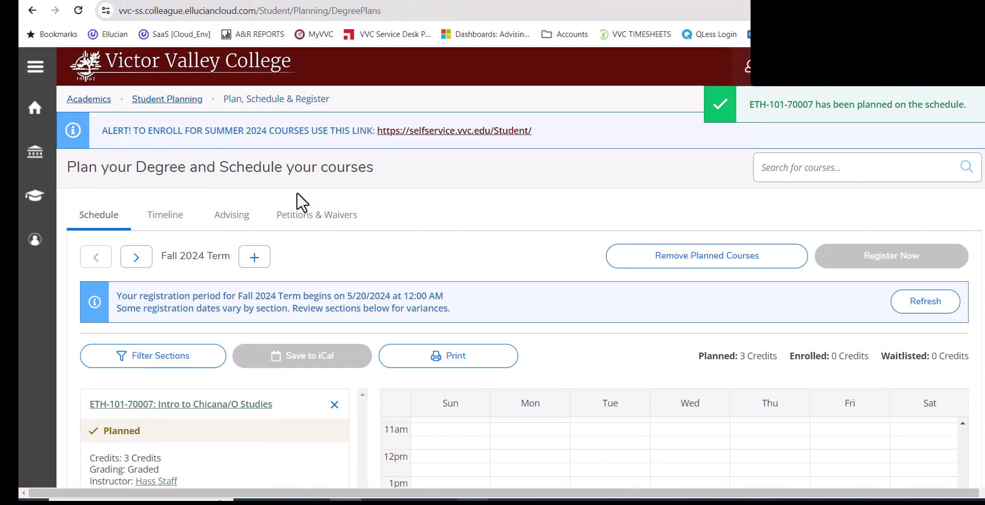
Review the planned ETH-101-70007 section on the Fall 2024 schedule and switch to the Connect2Success Center web page.
scroll(302, 203, "down", 3)
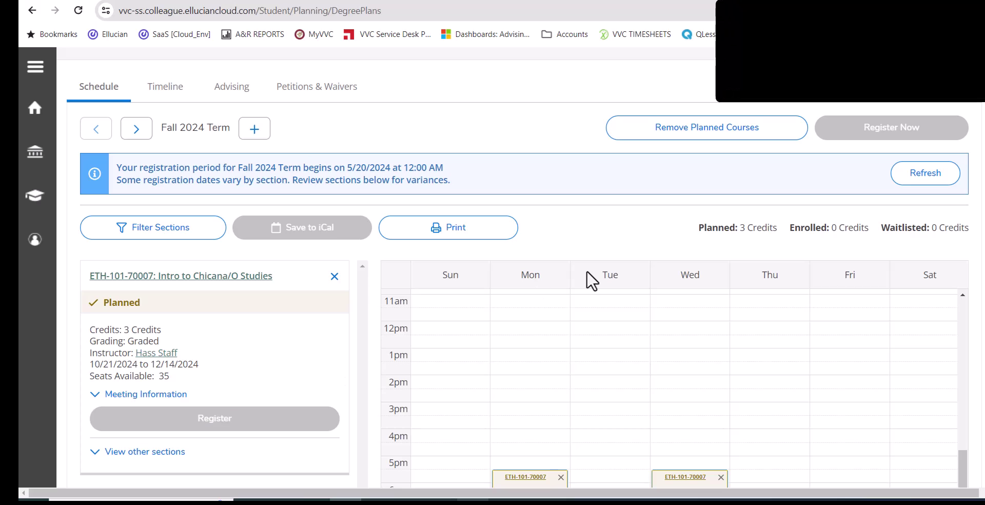
scroll(591, 281, "up", 3)
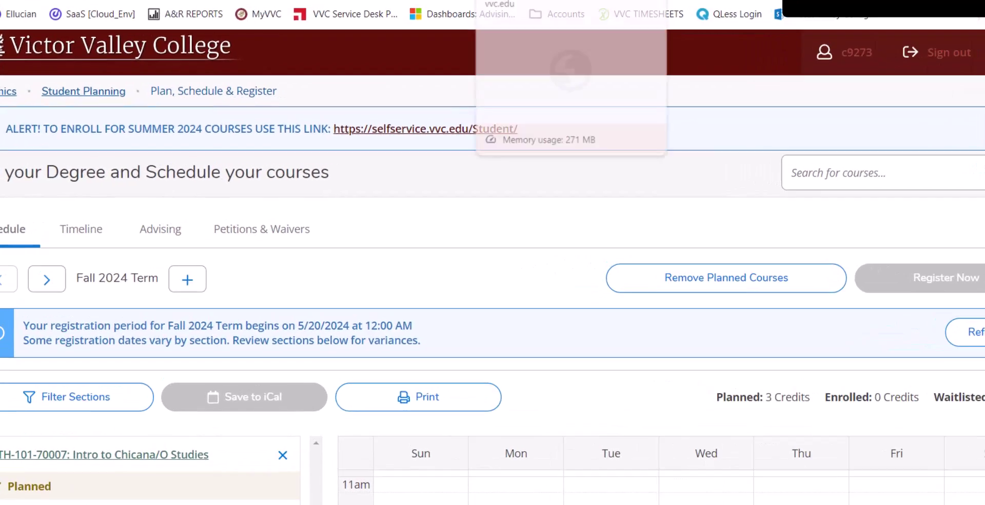
left_click(564, 0)
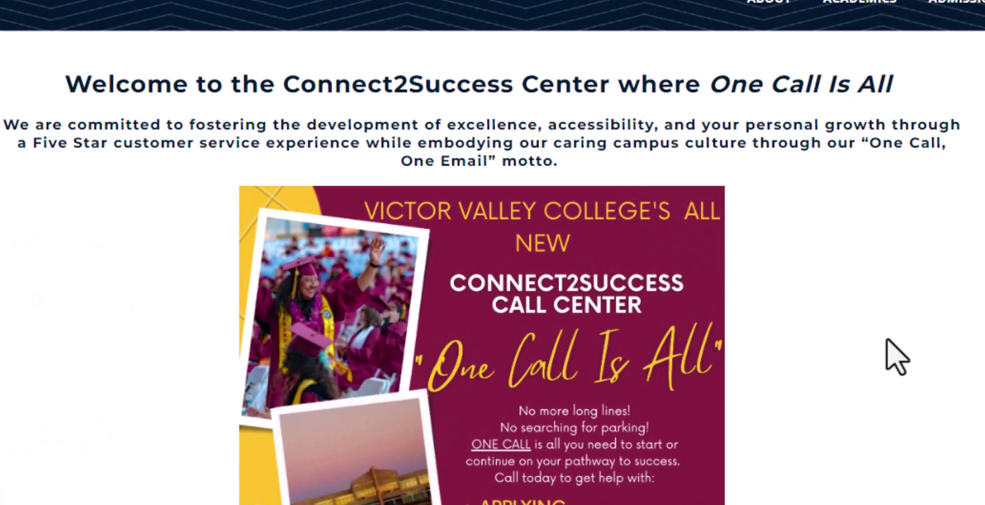